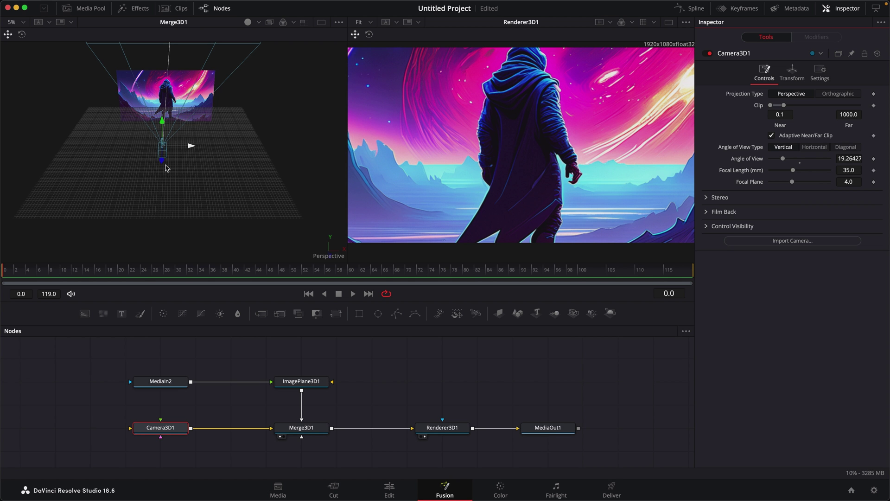
Pull Camera3D1 backward with its blue Z-axis handle in the Merge3D1 viewer
drag(165, 165, 170, 249)
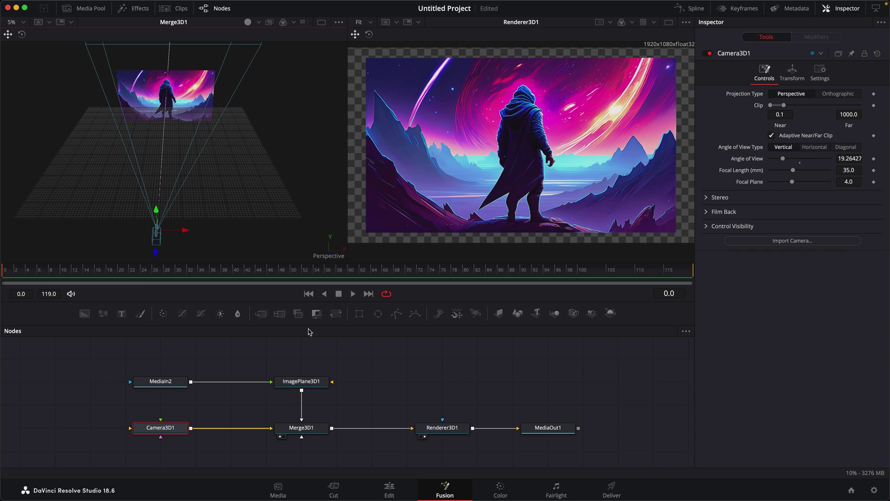
Enter 10 for Camera3D1's Translation Z in the Inspector's Transform settings
click(794, 74)
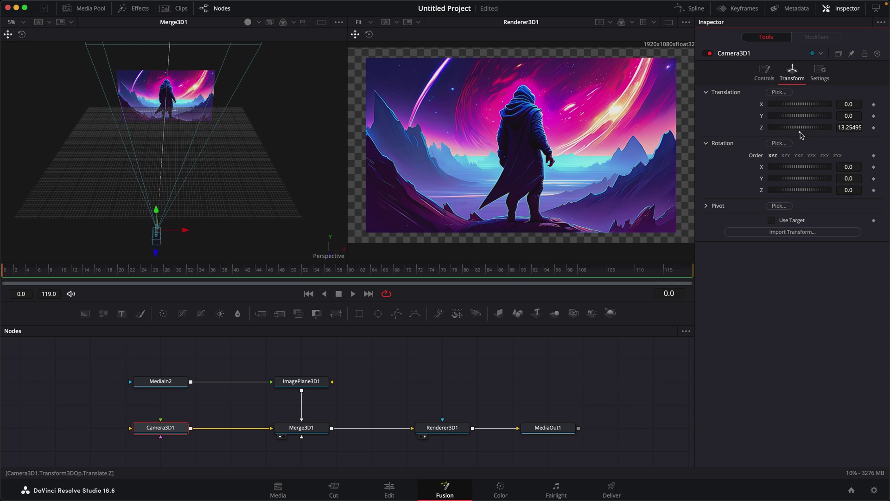
click(838, 128)
text(10)
key(Tab)
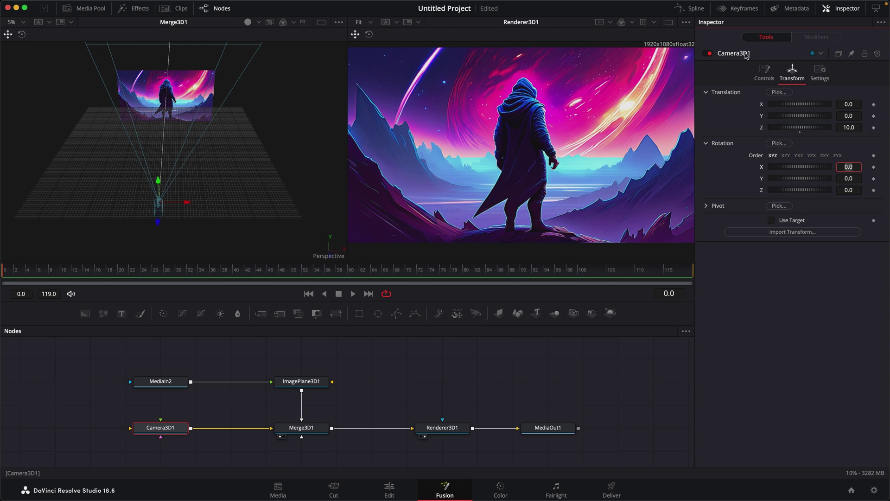
Open Edit Controls for Camera3D1 and select the Transform3DOp.Translate.Z control
right_click(764, 56)
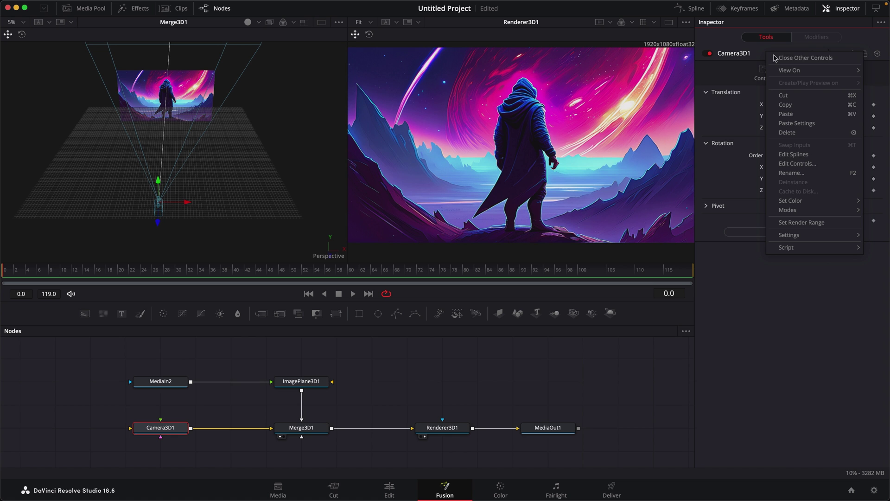
click(798, 163)
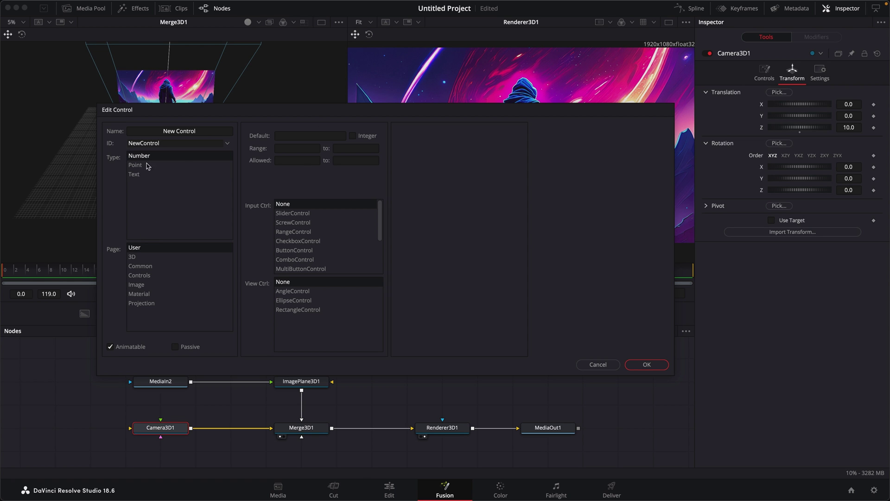
click(227, 143)
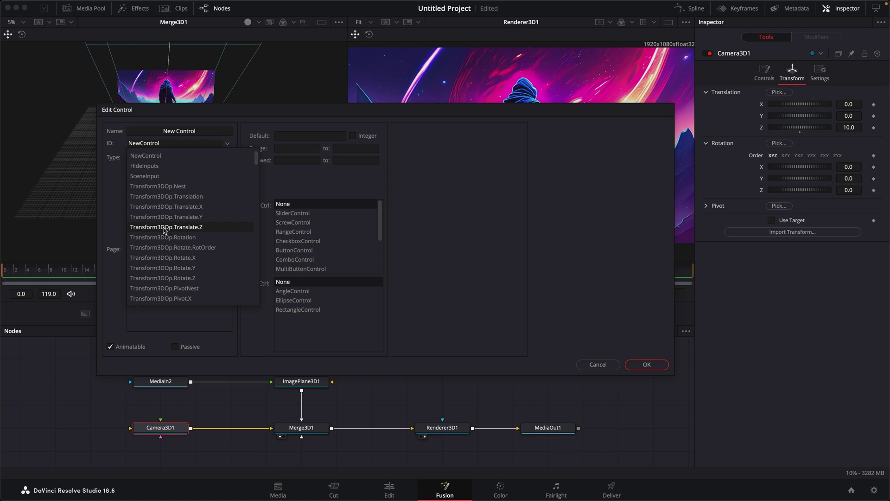
click(193, 229)
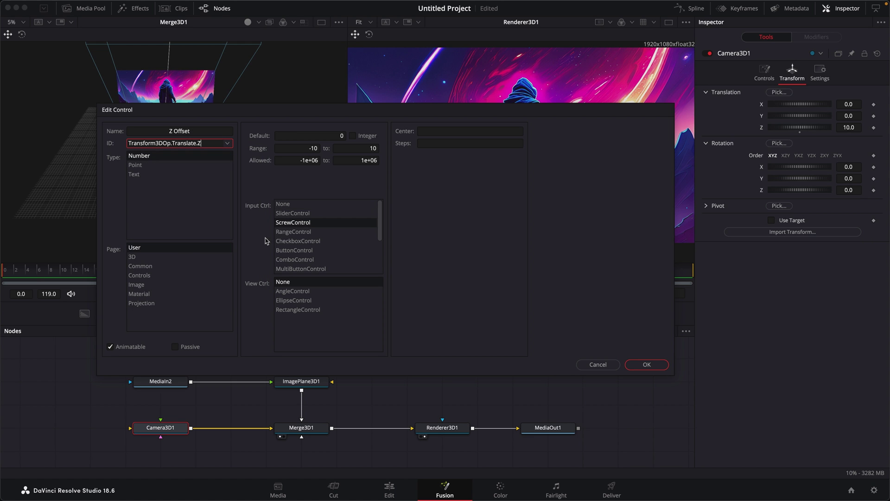
Make Z Offset a Number control on the 3D page with allowed values -10 to 10
click(155, 160)
click(144, 261)
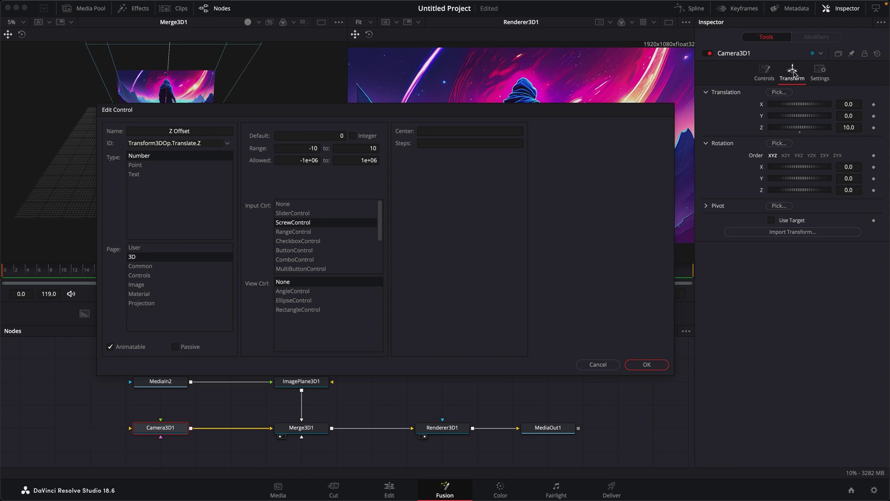
double_click(342, 136)
key(BackSpace)
drag(295, 160, 331, 162)
text(-10)
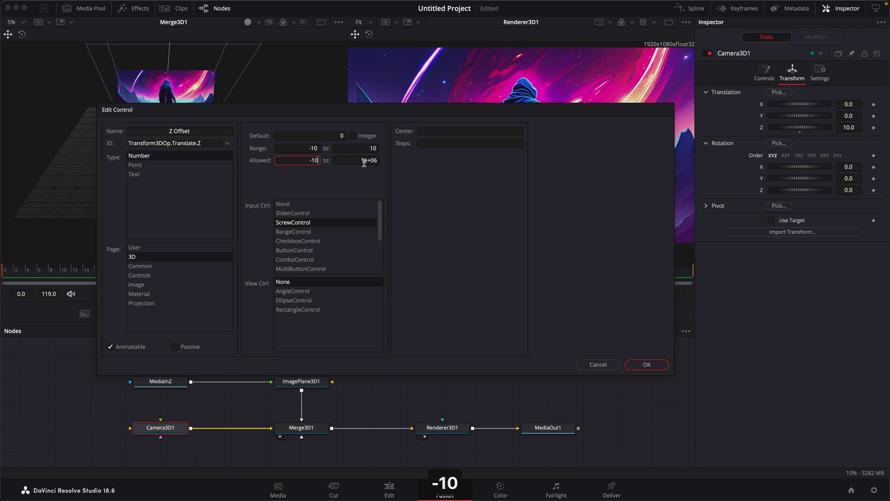
key(Tab)
text(10)
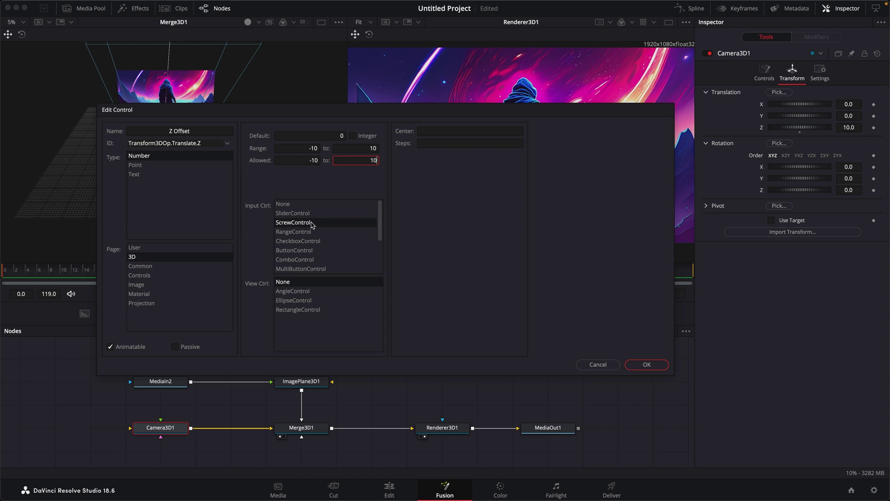
Apply the Z Offset control edit and drag its slider to see the camera move
click(647, 365)
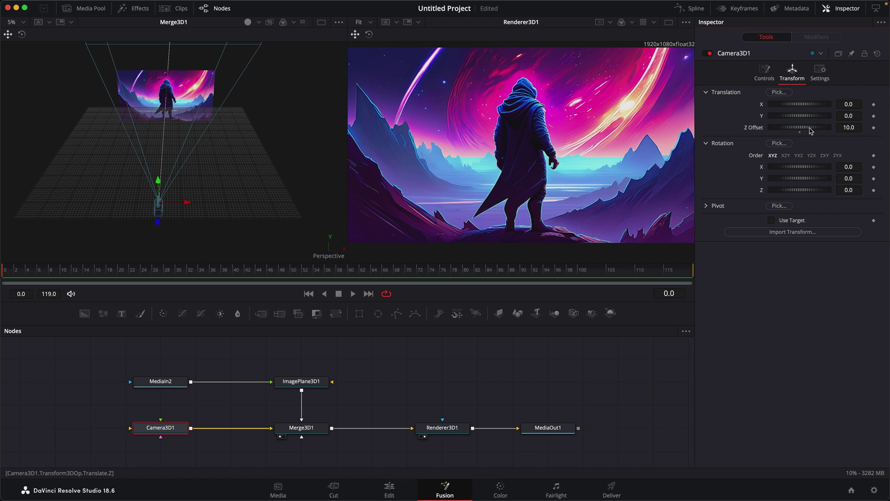
drag(807, 131, 888, 128)
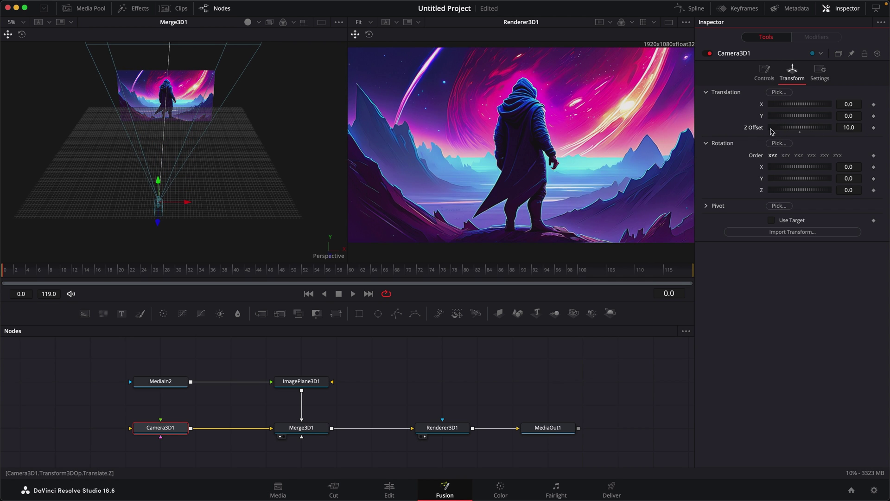
mouse_move(772, 132)
mouse_down()
mouse_move(709, 130)
mouse_move(816, 130)
mouse_move(786, 137)
mouse_up()
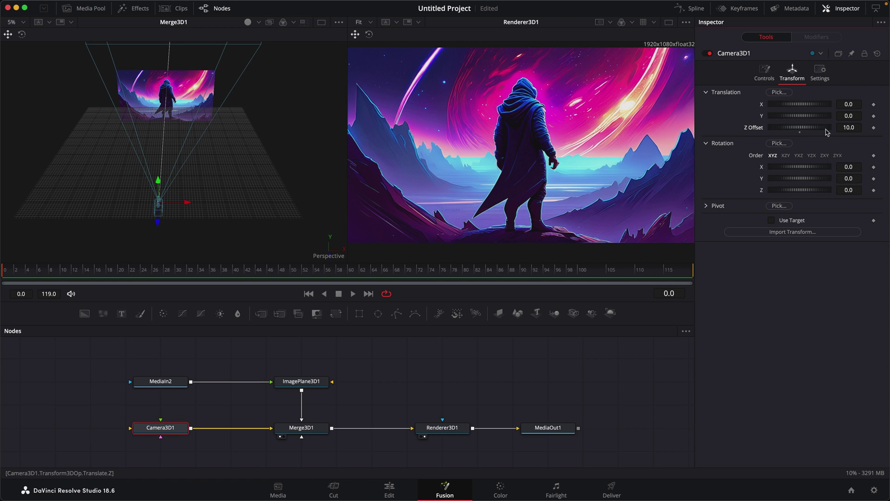
Enter 20 for Z Offset to confirm it clamps to 10, then reset it to 0
double_click(802, 134)
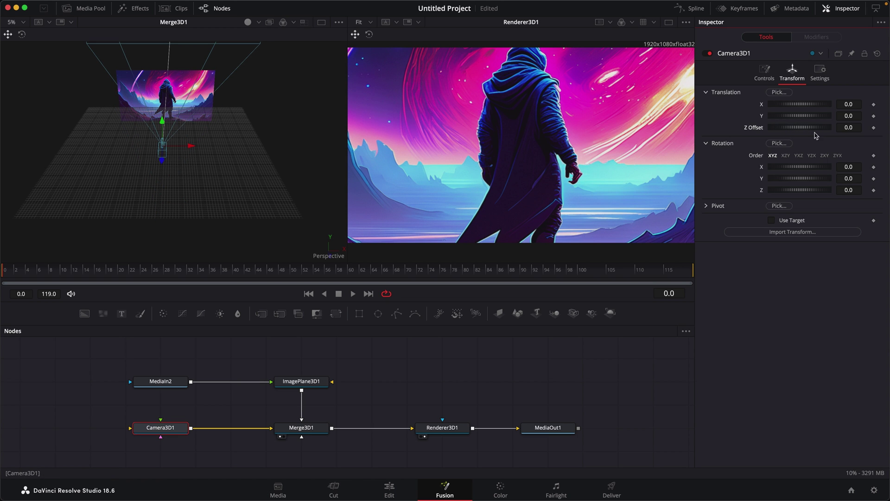
click(858, 128)
text(20)
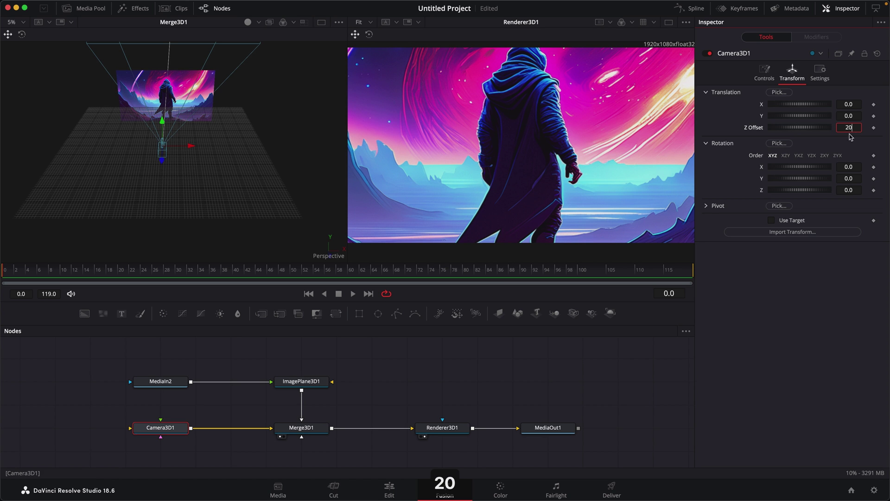
key(Tab)
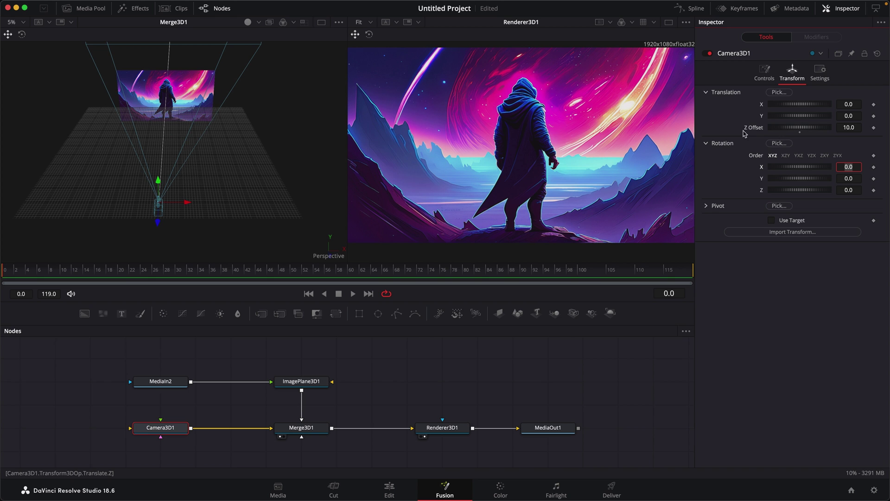
double_click(800, 129)
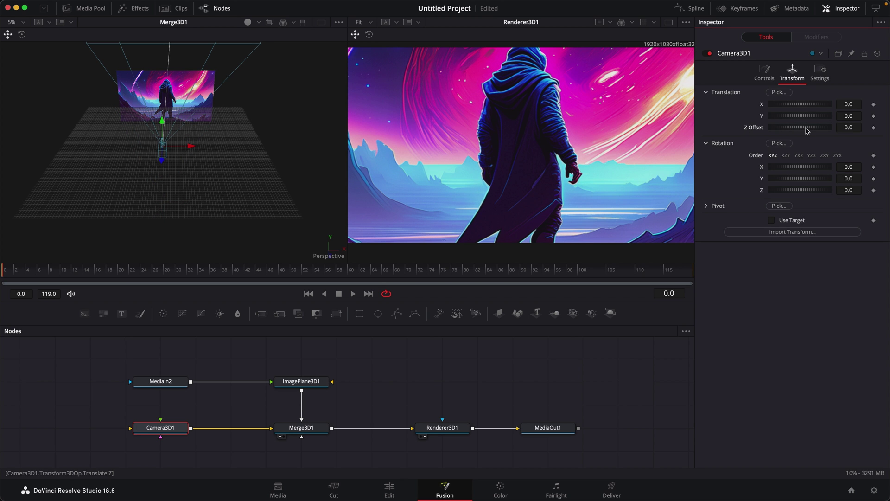
Reopen the Translate.Z control in Edit Controls and cancel, discarding the Z Offset changes
right_click(787, 56)
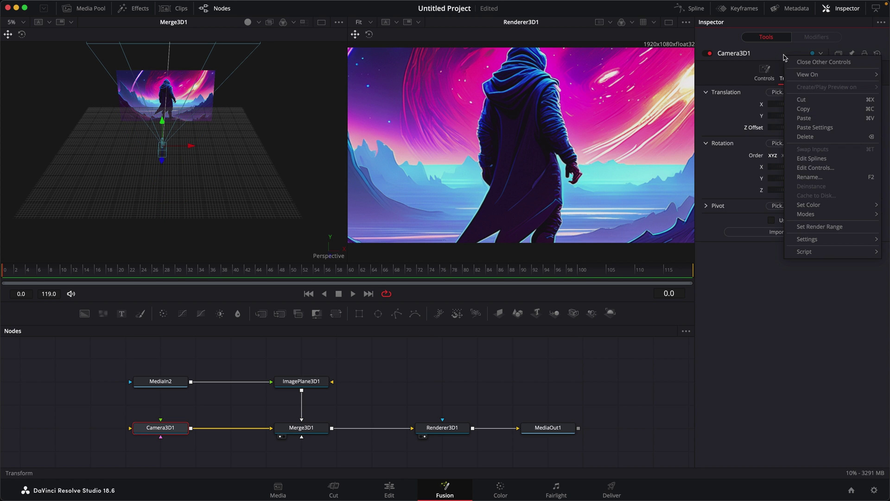
click(818, 169)
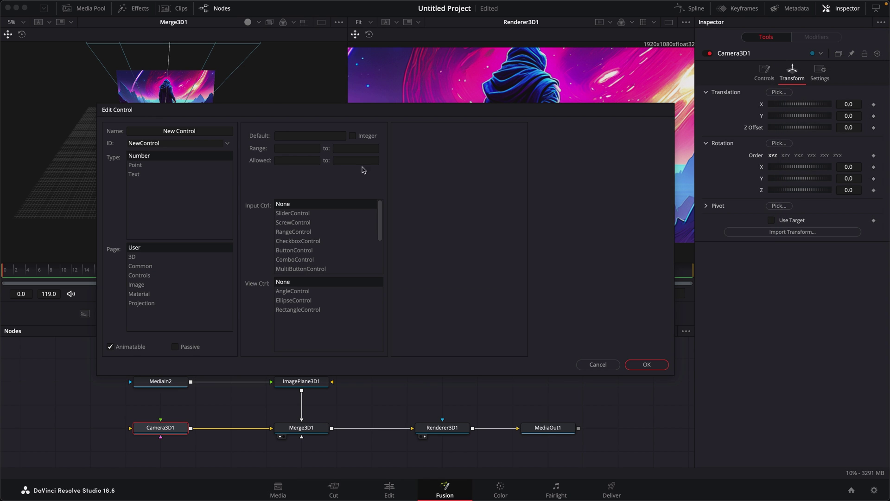
click(230, 144)
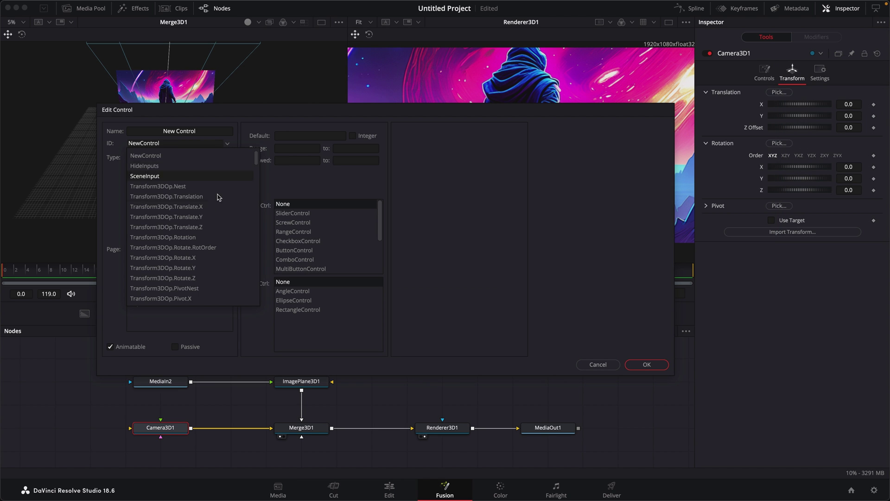
click(208, 227)
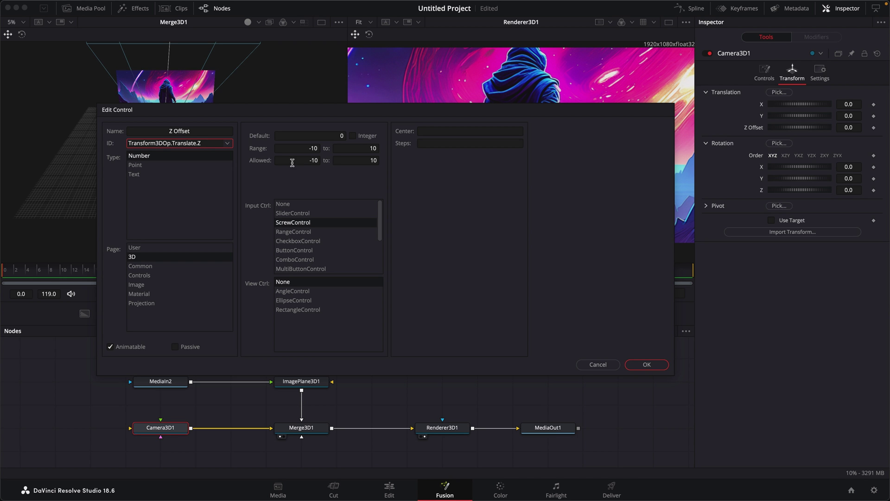
click(599, 366)
click(600, 365)
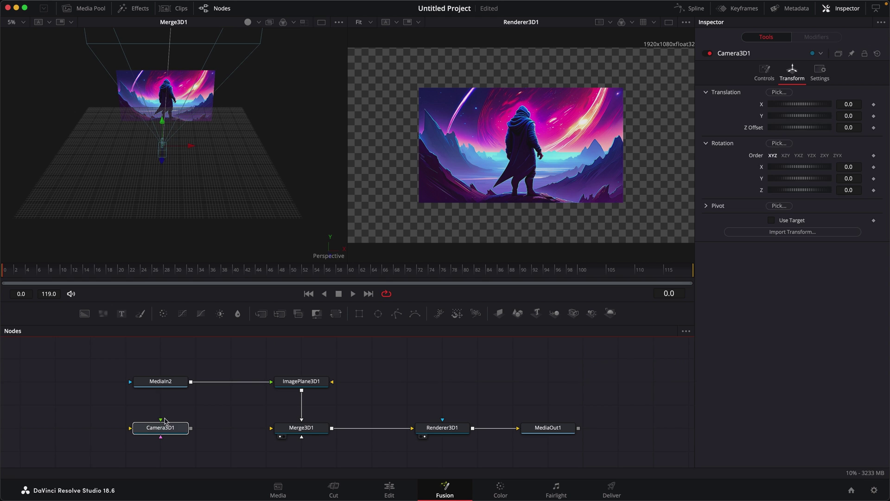
Delete Camera3D1, add a fresh Camera3D node and connect it to Merge3D1
key(BackSpace)
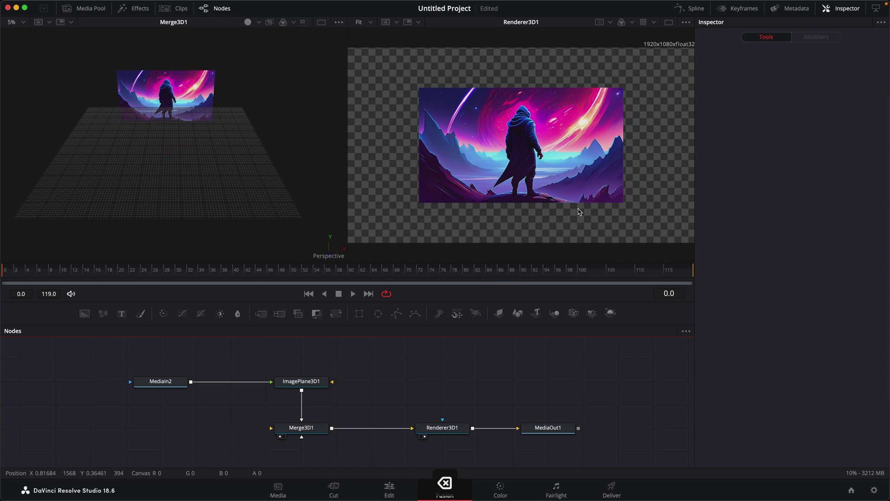
drag(574, 313, 154, 423)
click(792, 72)
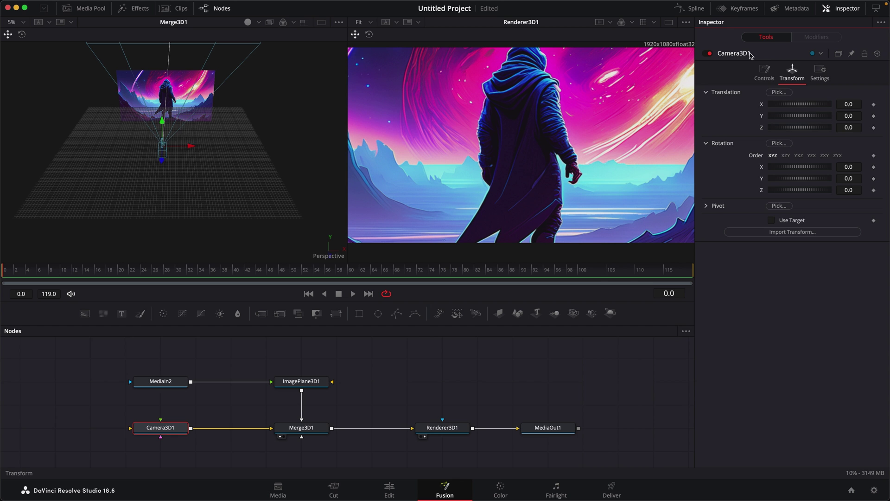
Start a new custom control on Camera3D1 named 'Z Slider'
right_click(773, 56)
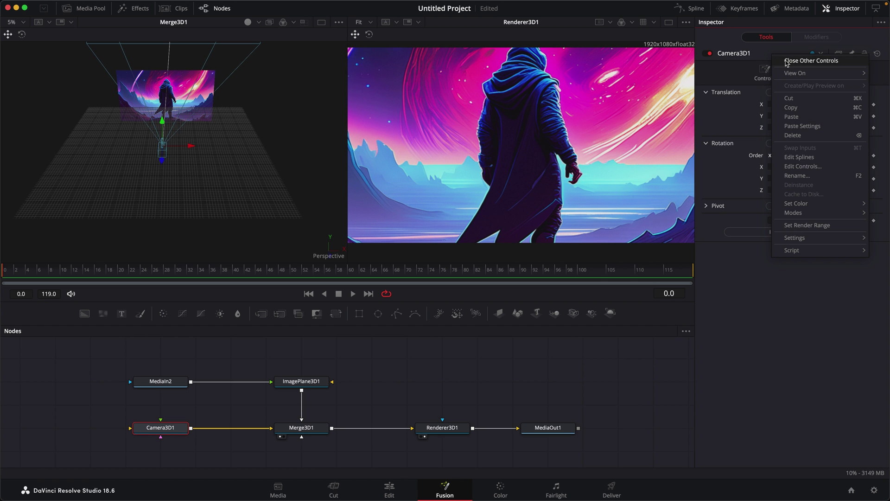
click(809, 168)
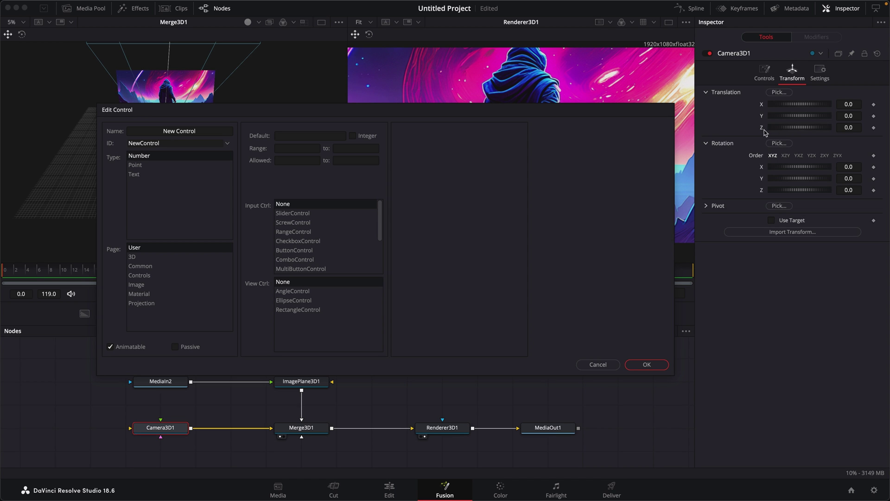
drag(214, 131, 93, 132)
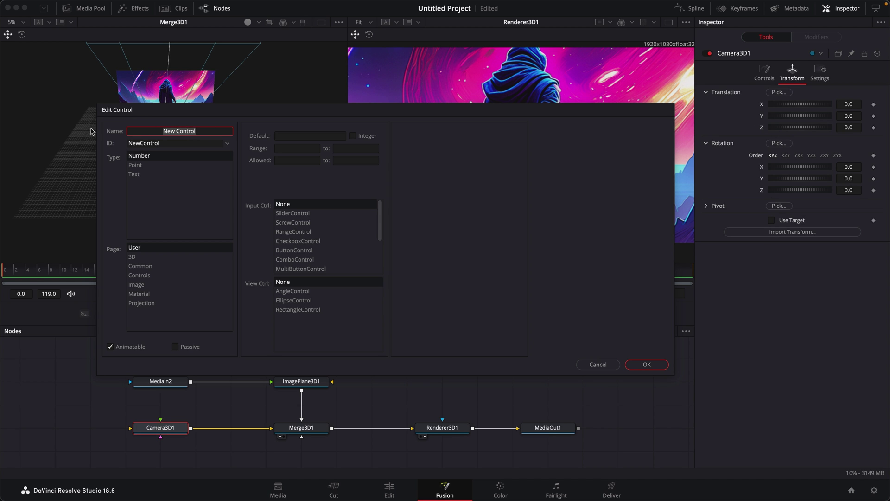
text(Z)
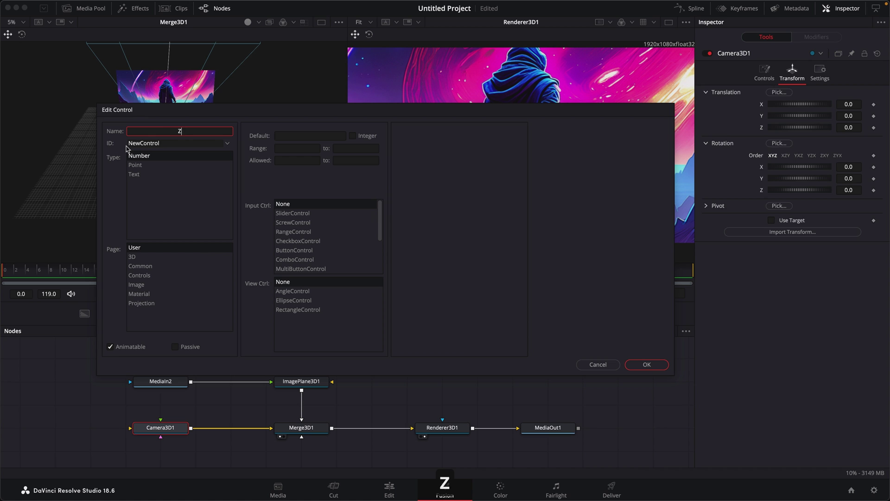
text( Slider)
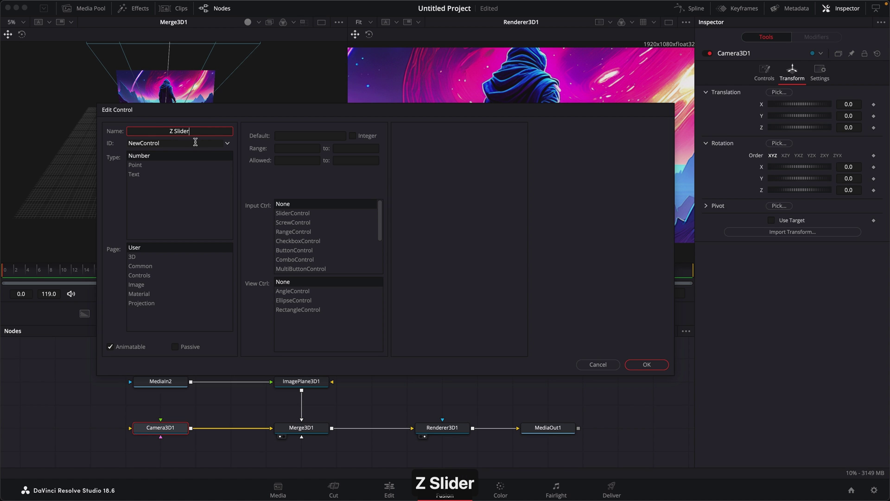
click(169, 158)
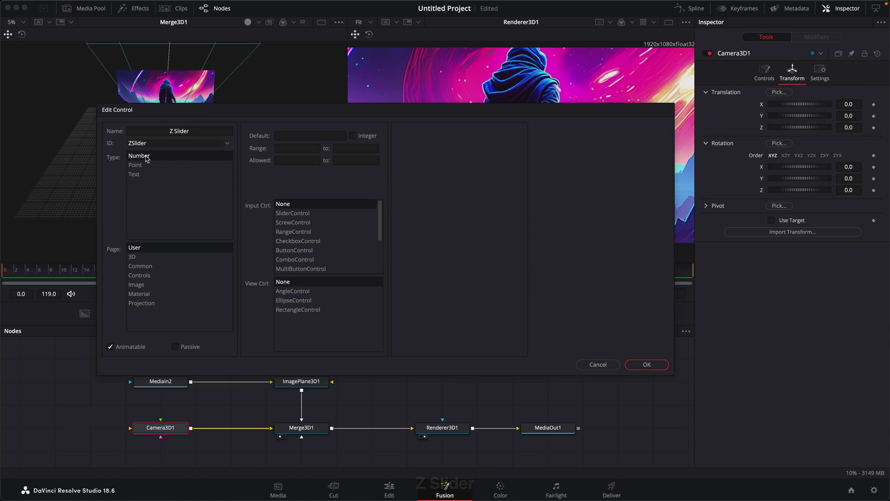
Make Z Slider a 3D-page SliderControl with default 0 and range -10 to 10
click(139, 257)
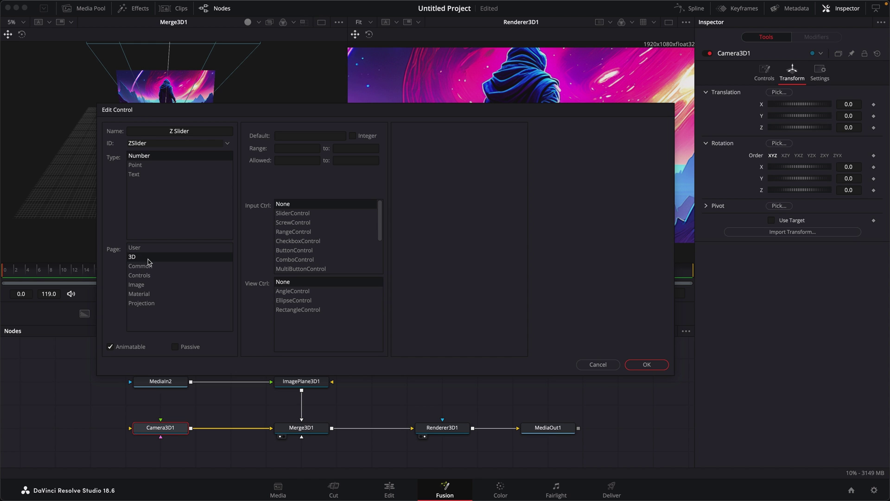
click(298, 214)
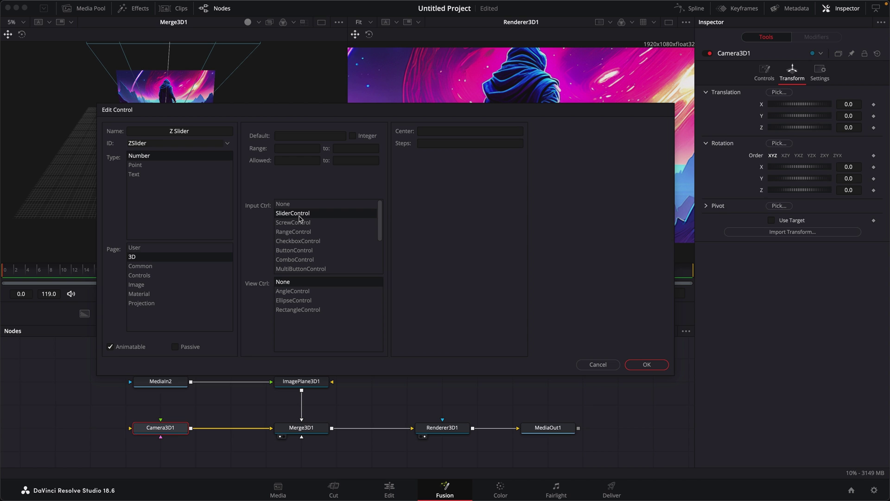
click(324, 135)
text(0)
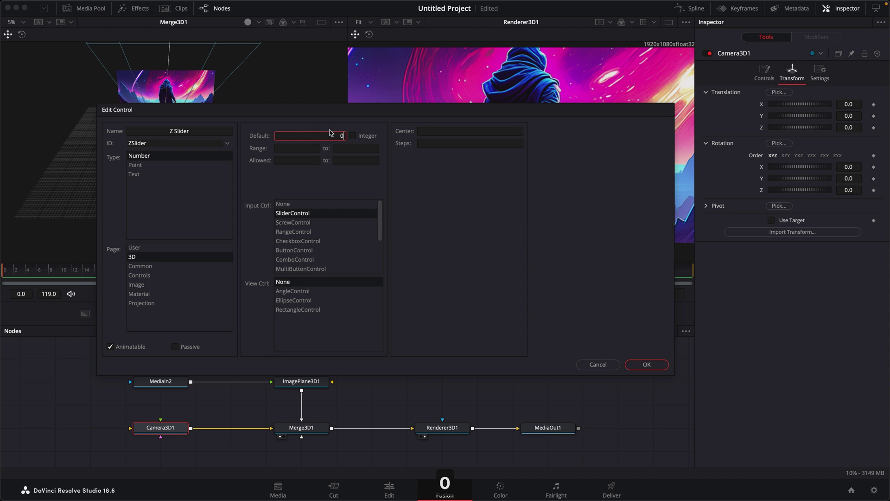
click(303, 148)
text(-10)
click(361, 148)
text(10)
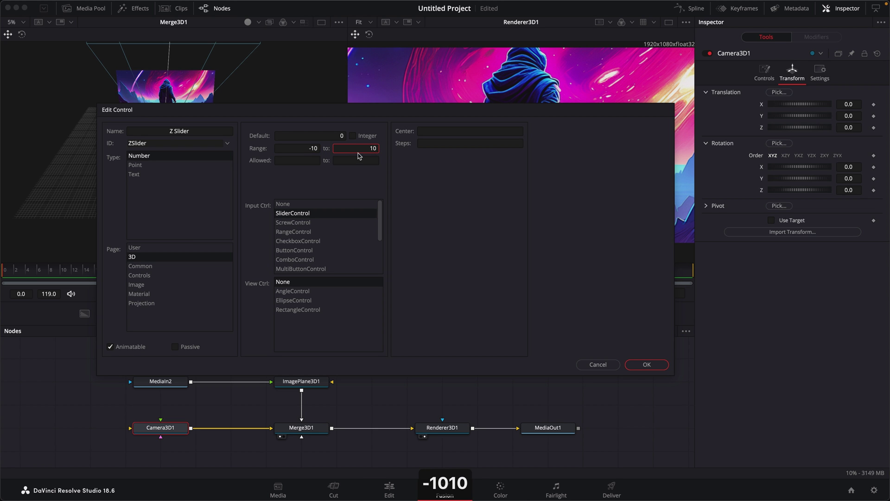
click(646, 366)
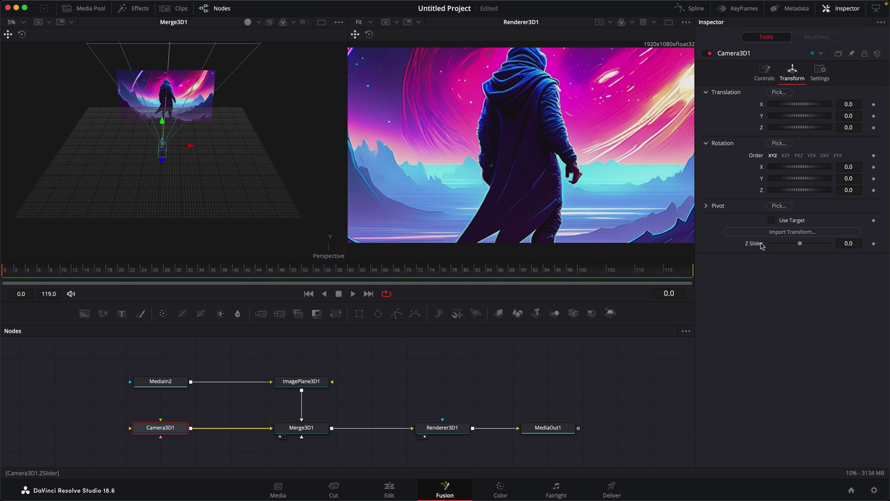
Add a Translation Z expression pick-whipped to Z Slider, testing the slider before and after
drag(800, 244, 720, 247)
drag(833, 245, 839, 243)
right_click(760, 131)
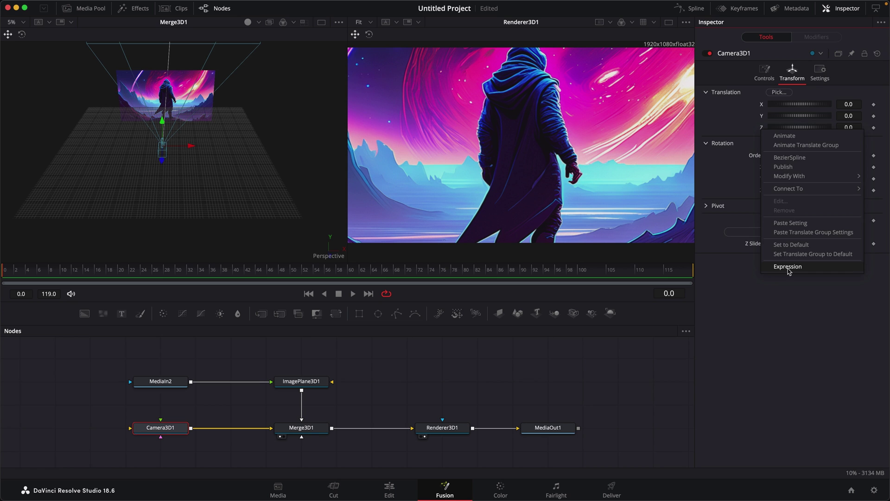
click(787, 266)
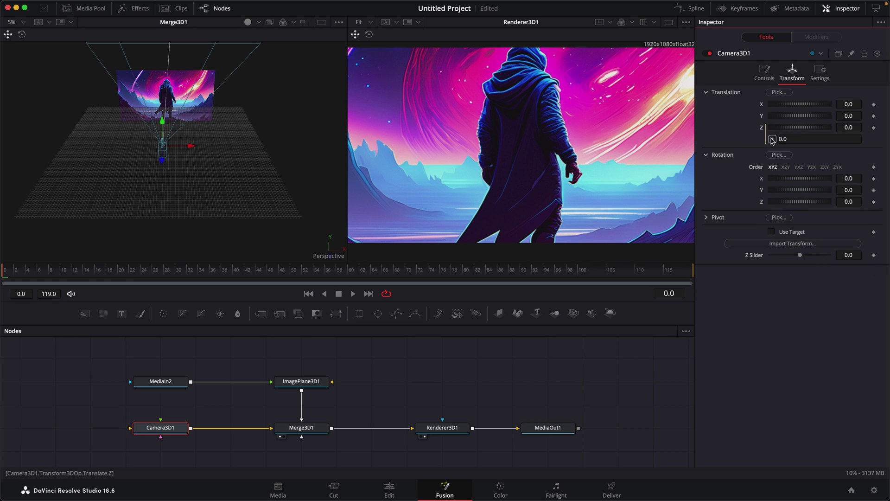
drag(772, 139, 754, 257)
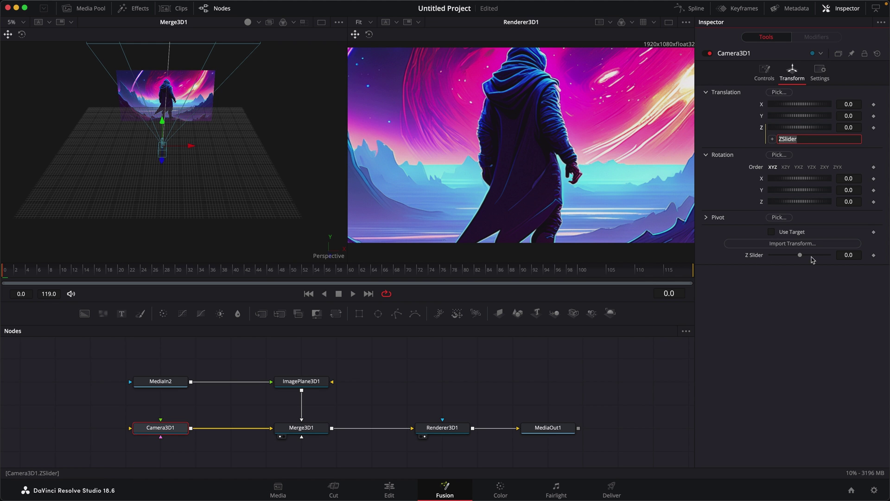
drag(799, 257, 755, 259)
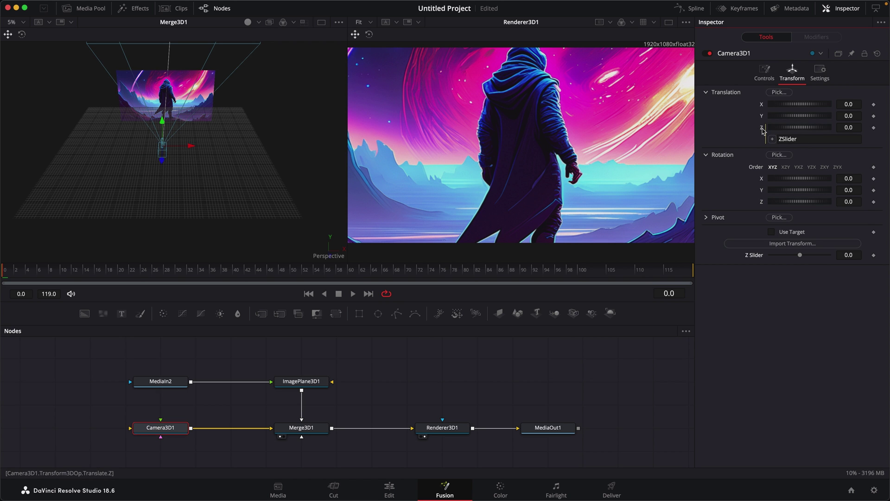
Remove the Translation Z expression, test free Z movement, then undo back to 0
right_click(763, 129)
click(798, 267)
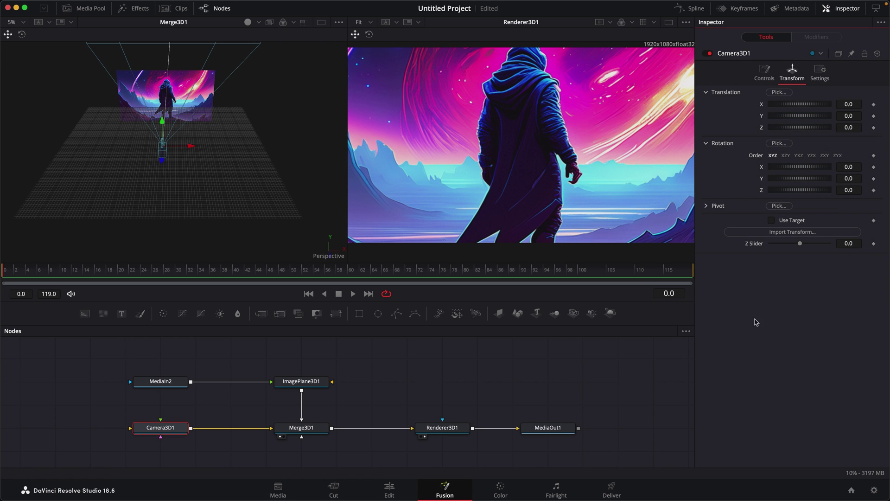
mouse_move(806, 130)
mouse_down()
mouse_move(791, 132)
mouse_move(814, 137)
mouse_up()
key(ctrl+z)
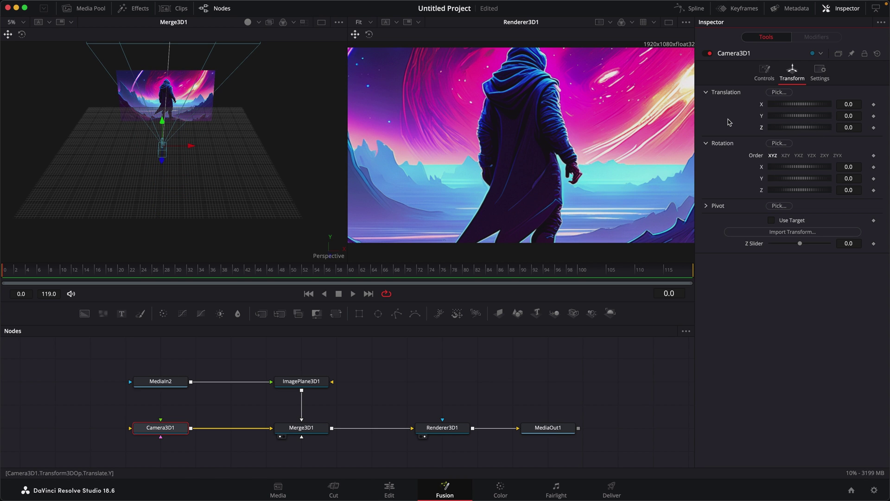